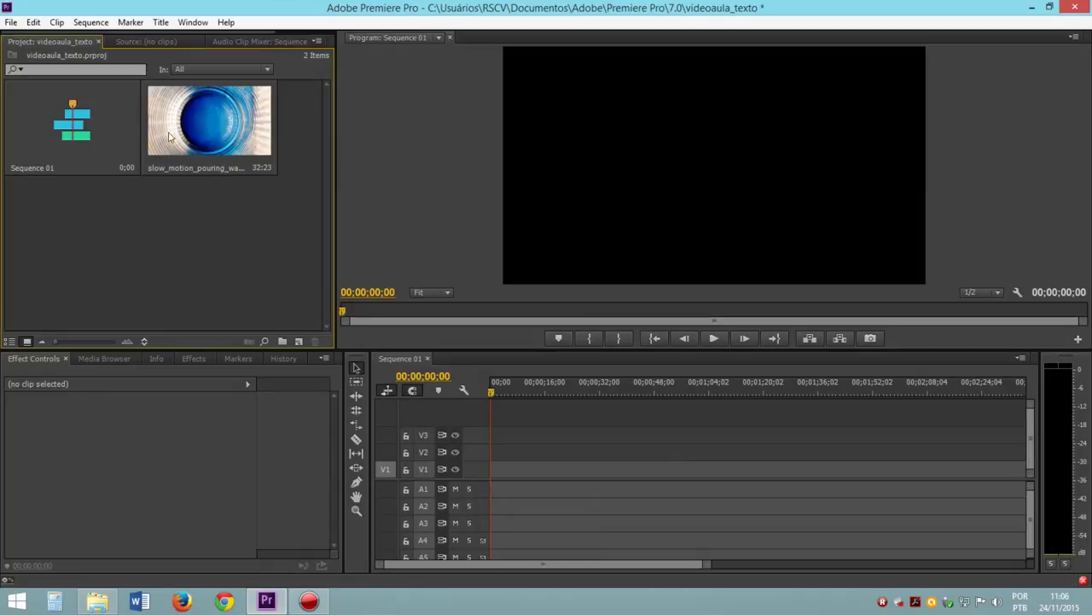
# Place the slow_motion_pouring_water clip on V1 of Sequence 01, keeping the existing sequence settings.
pyautogui.moveTo(206, 88); pyautogui.dragTo(501, 473)
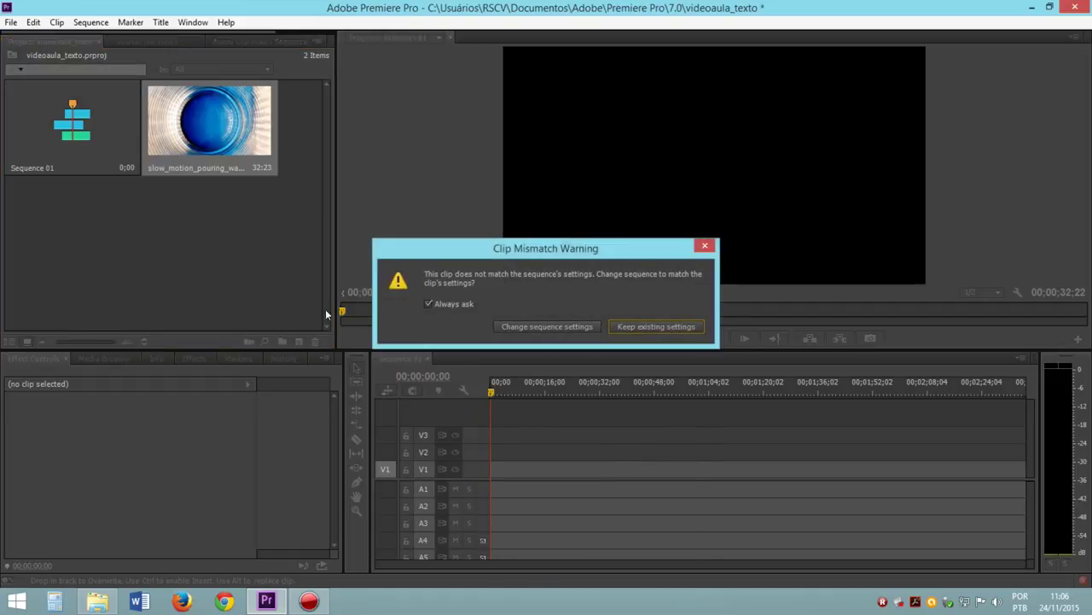
pyautogui.press('Return')
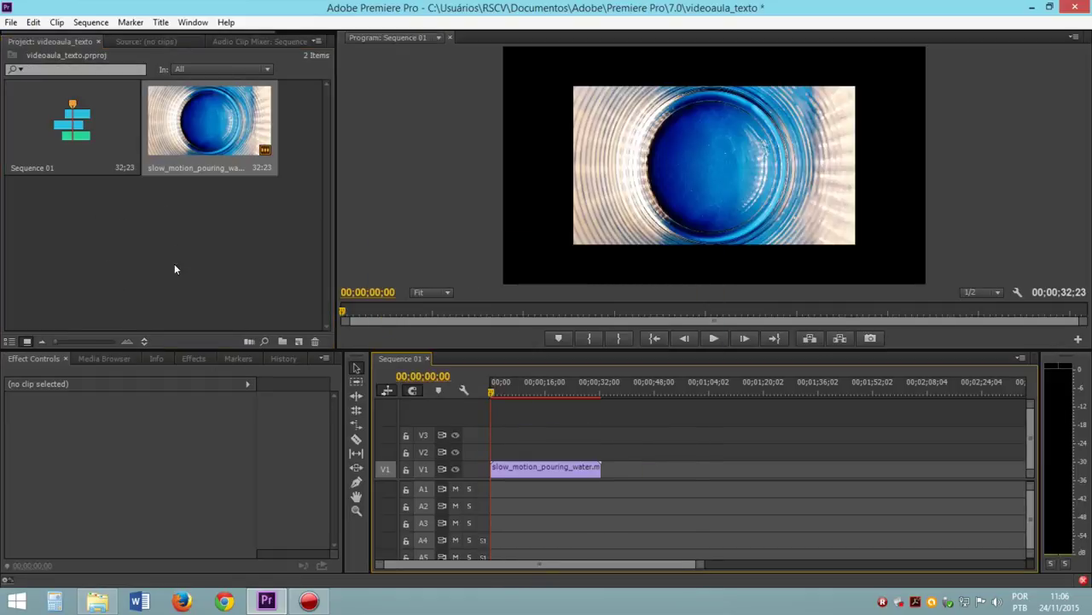
pyautogui.click(11, 23)
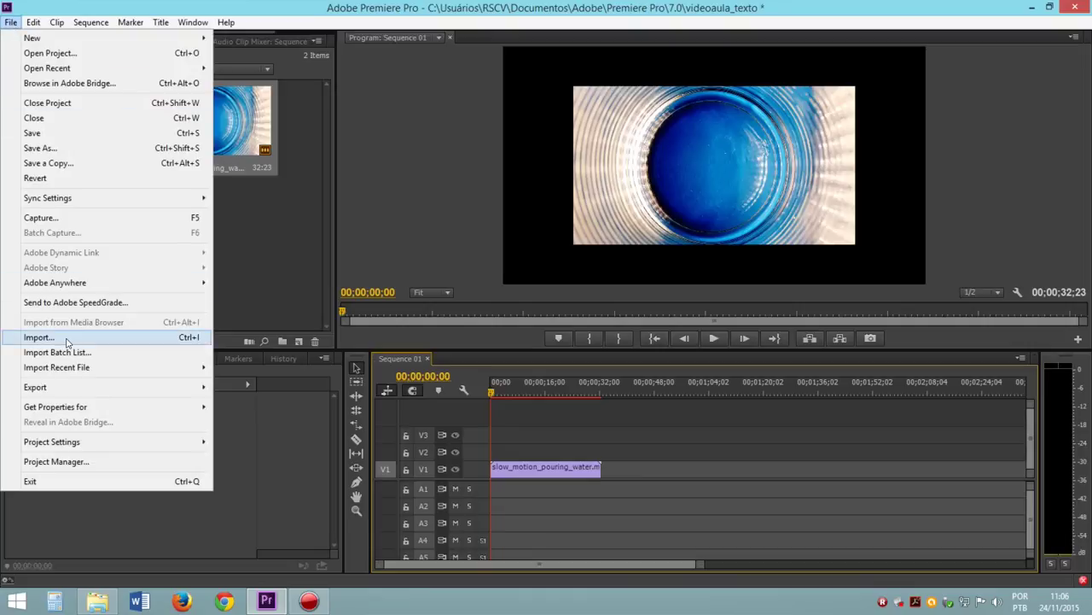
# Scrub through the water clip and select it to show its Motion, Opacity and Time Remapping settings.
pyautogui.click(95, 338)
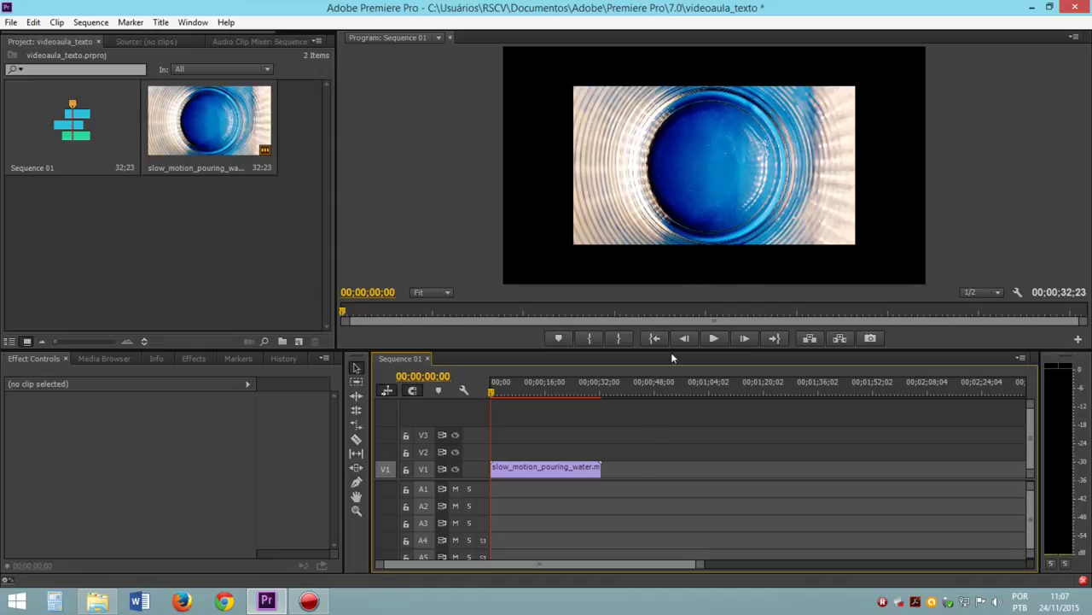
pyautogui.moveTo(503, 390)
pyautogui.mouseDown()
pyautogui.moveTo(540, 390)
pyautogui.moveTo(491, 390)
pyautogui.moveTo(566, 390)
pyautogui.moveTo(476, 382)
pyautogui.mouseUp()
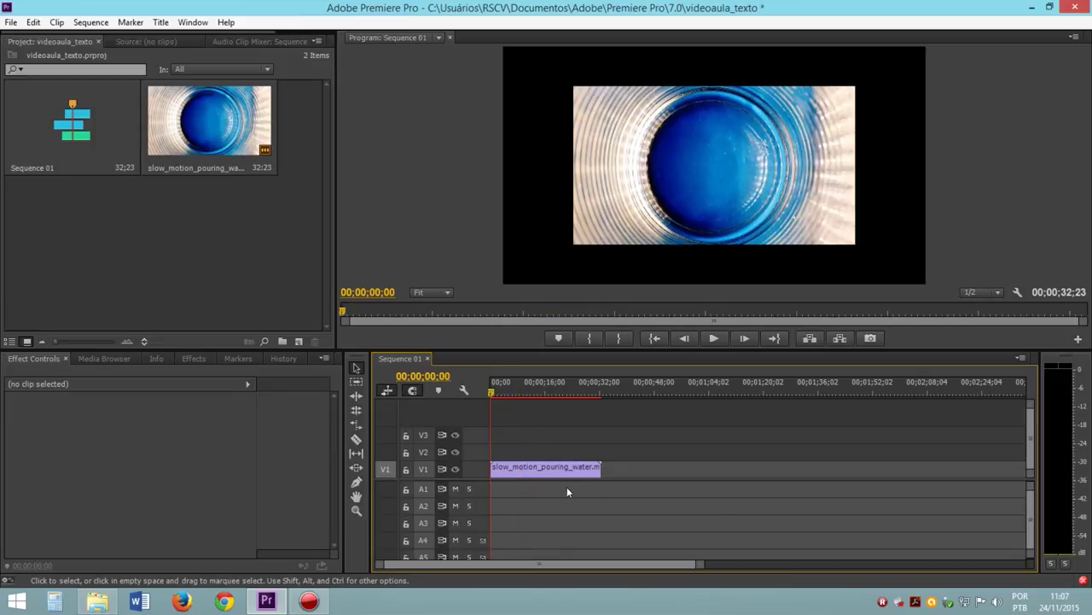
pyautogui.click(538, 468)
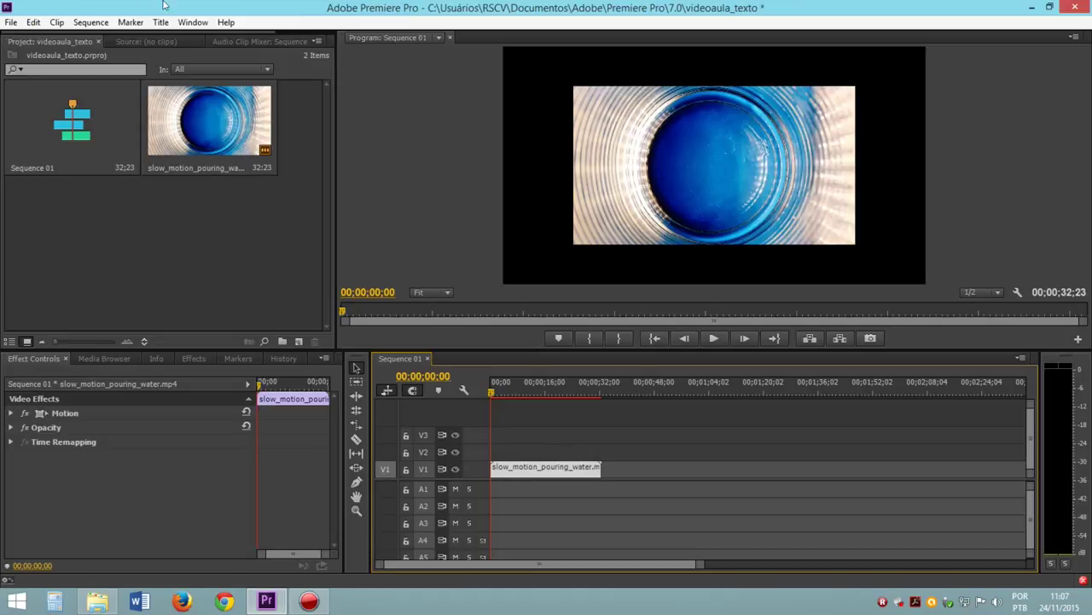
# Expand Motion in Effect Controls and set the water clip's Scale to 150.
pyautogui.click(185, 25)
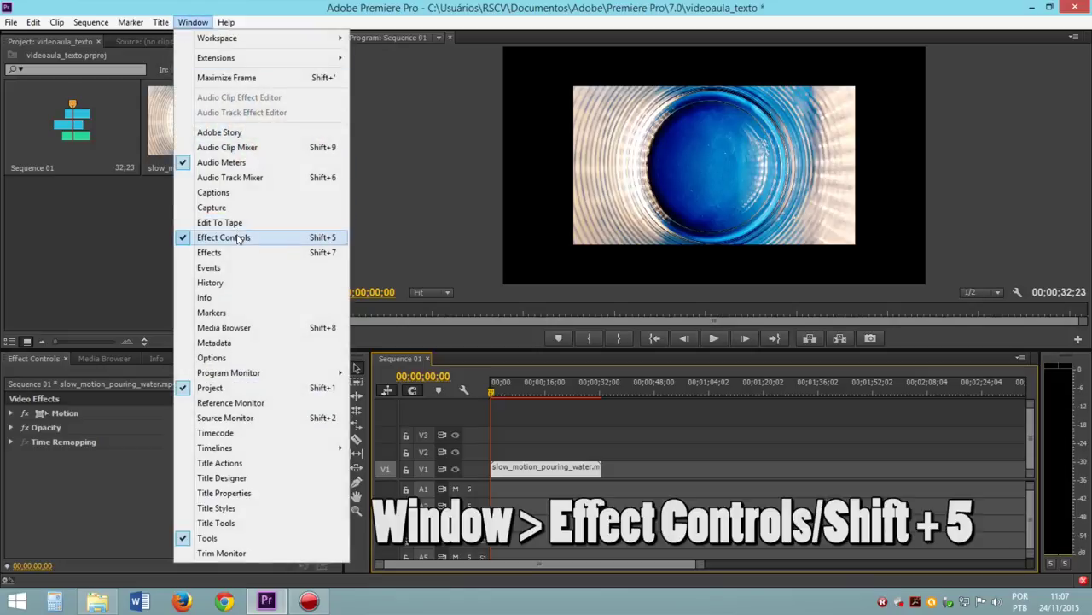
pyautogui.click(10, 413)
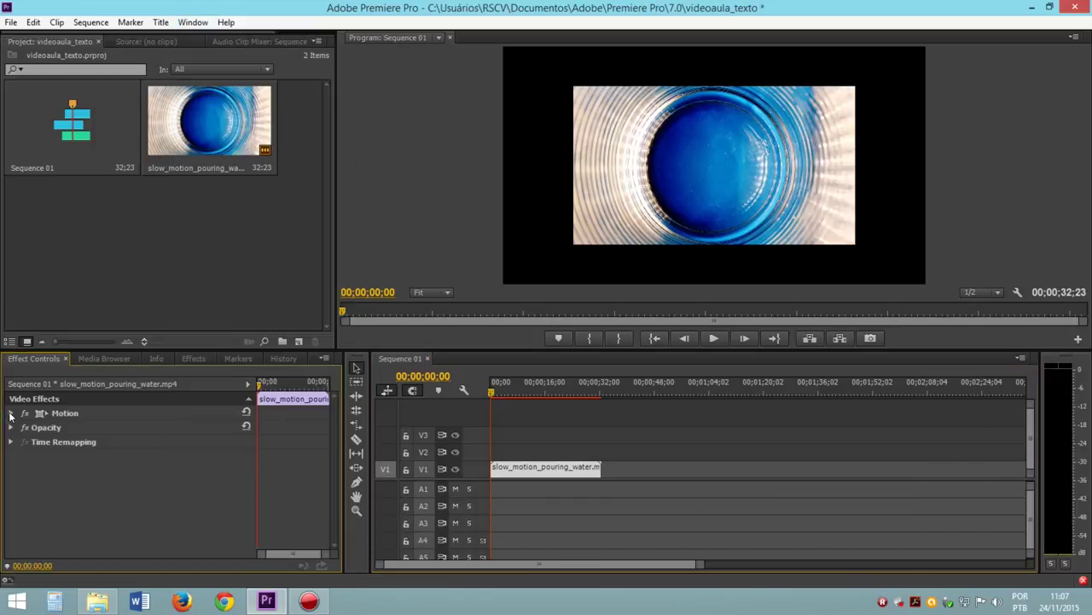
pyautogui.click(10, 413)
pyautogui.moveTo(138, 440)
pyautogui.mouseDown()
pyautogui.moveTo(90, 440)
pyautogui.moveTo(124, 449)
pyautogui.mouseUp()
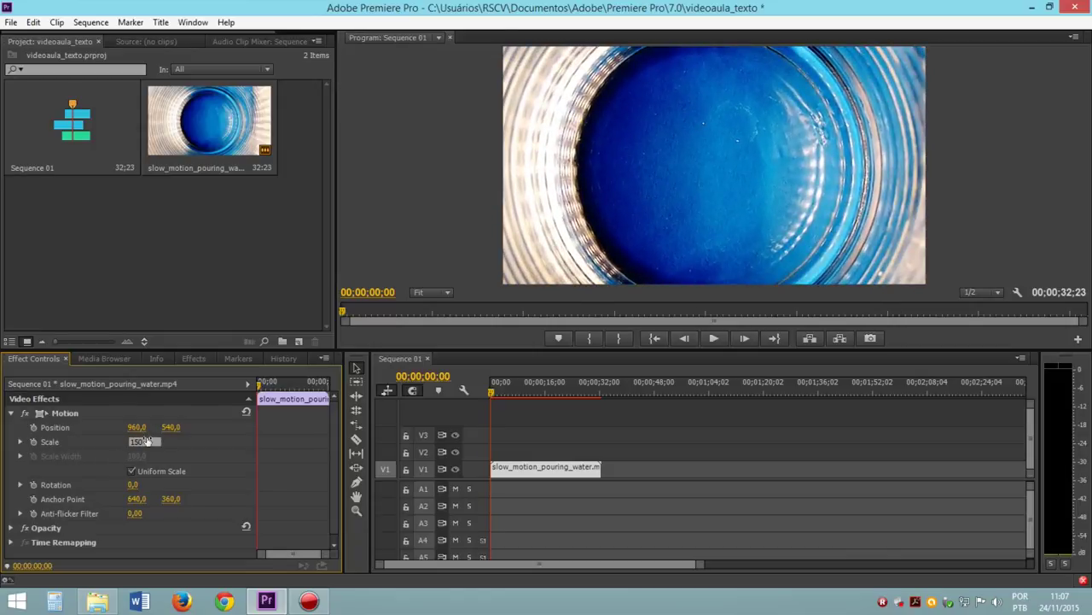
pyautogui.moveTo(146, 440); pyautogui.dragTo(137, 441)
pyautogui.click(601, 484)
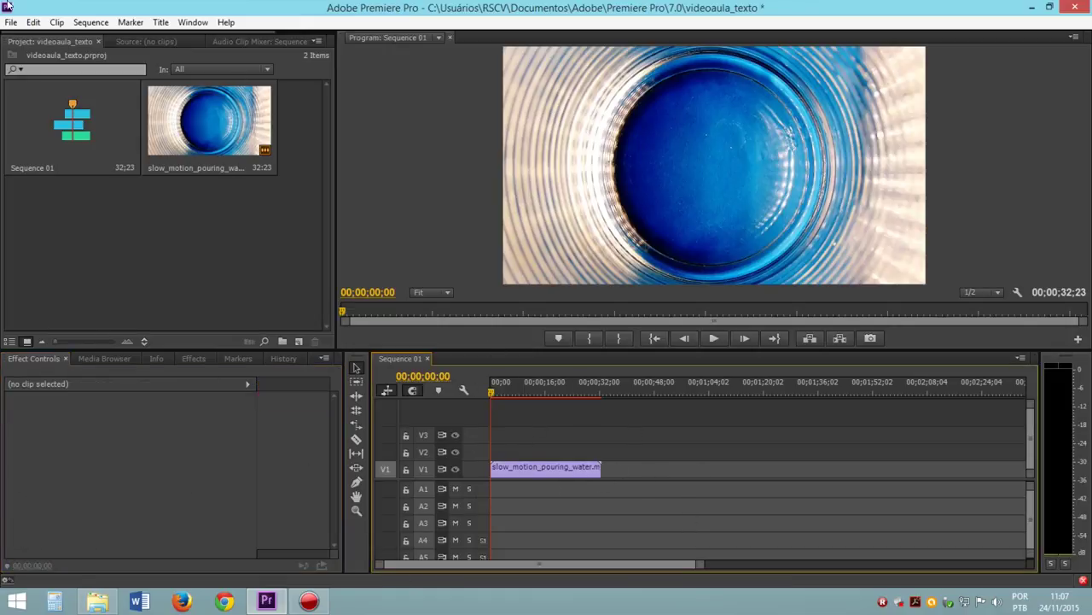
pyautogui.click(160, 22)
# Create a 1920×1080 Default Still title named 'Água' and open it in the Titler.
pyautogui.moveTo(175, 43)
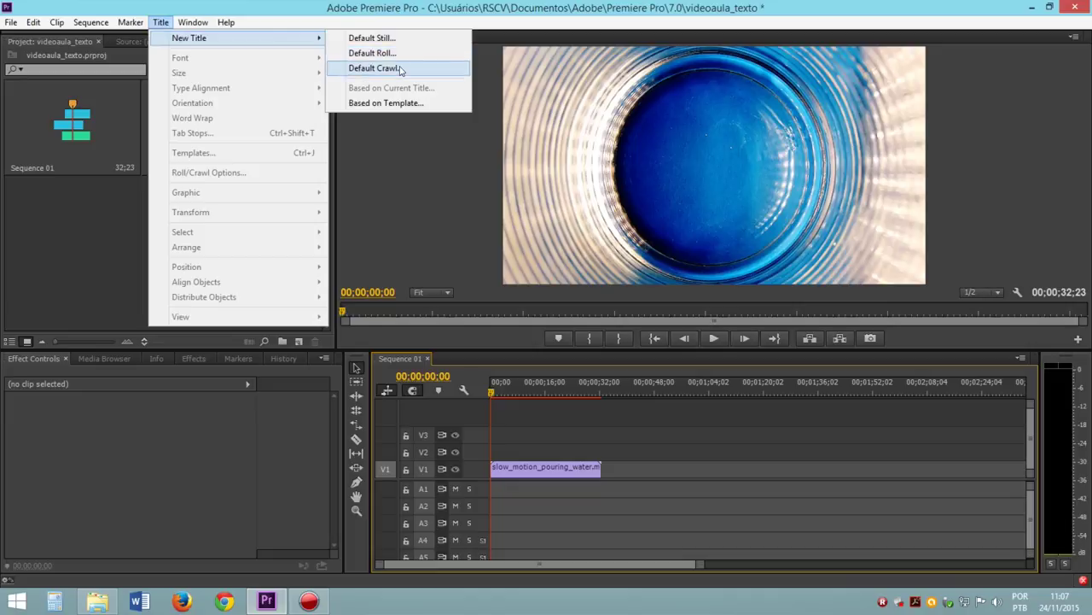
pyautogui.click(406, 41)
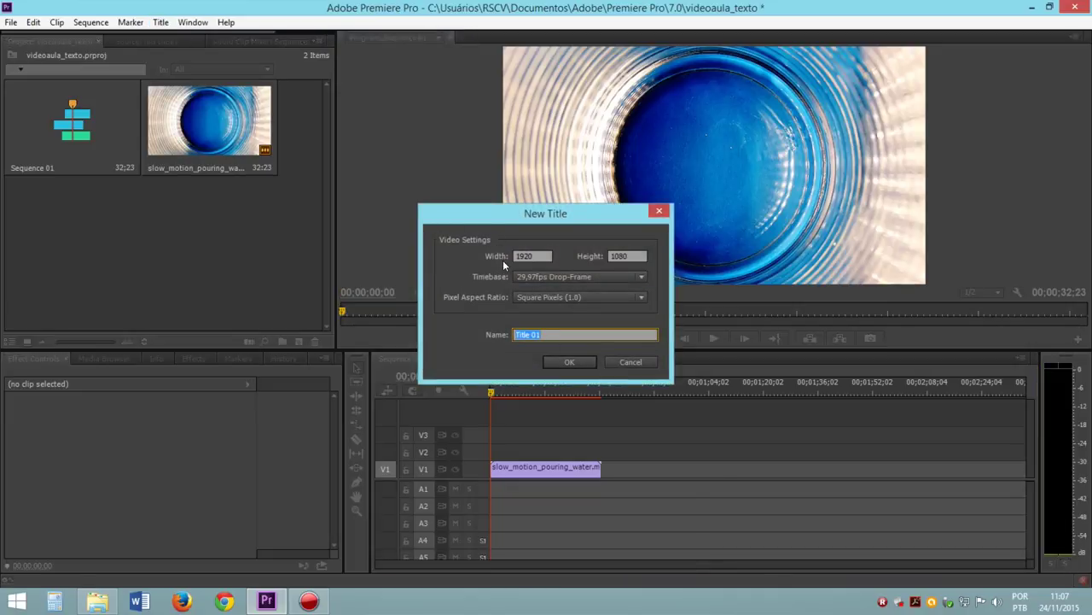
pyautogui.doubleClick(518, 255)
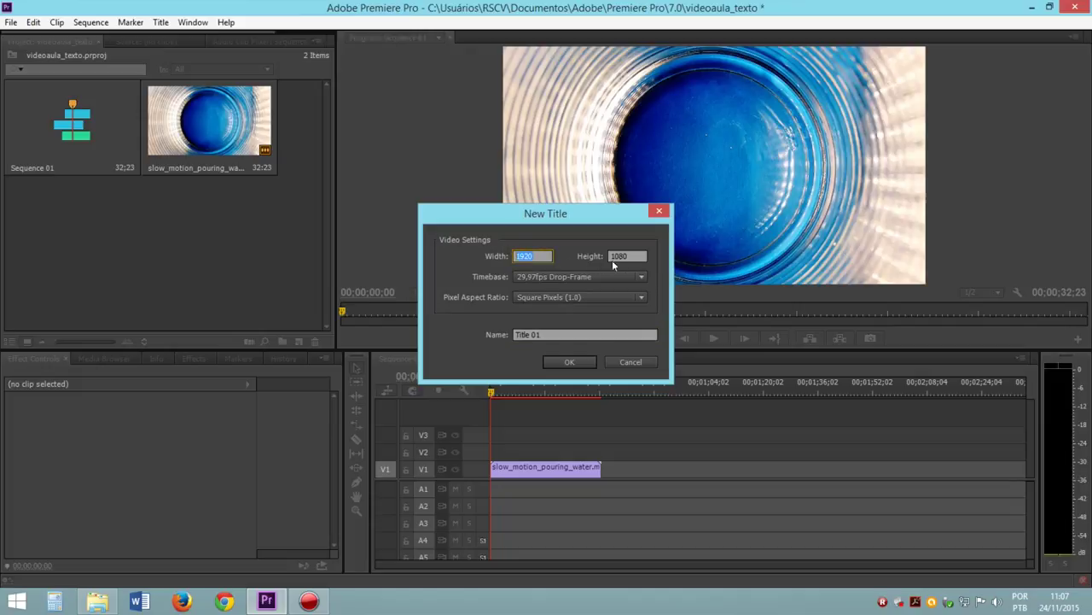
pyautogui.moveTo(641, 255); pyautogui.dragTo(615, 255)
pyautogui.click(547, 344)
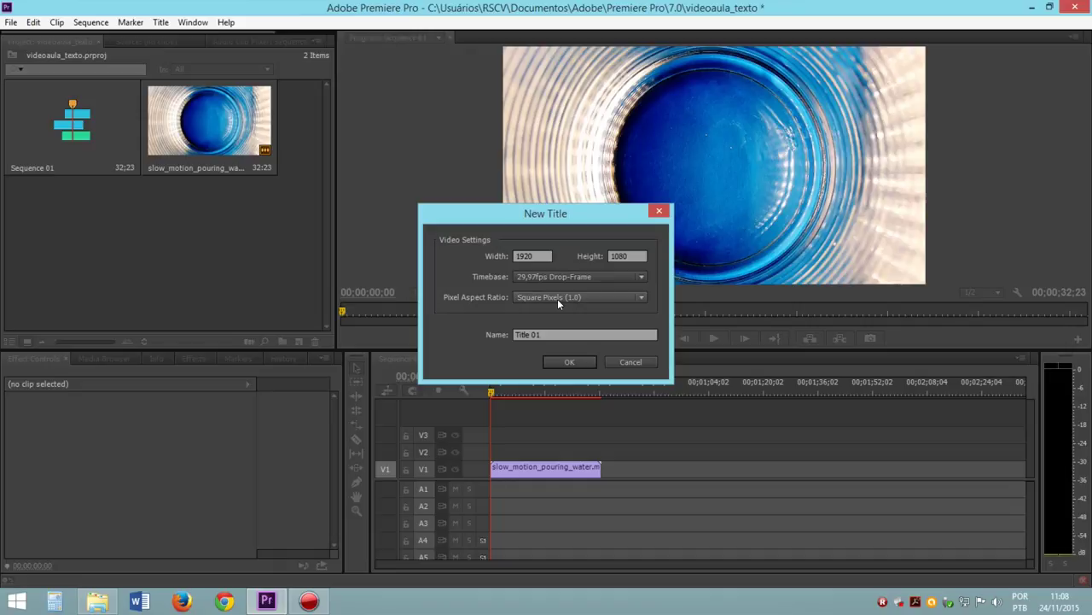
pyautogui.press('Tab')
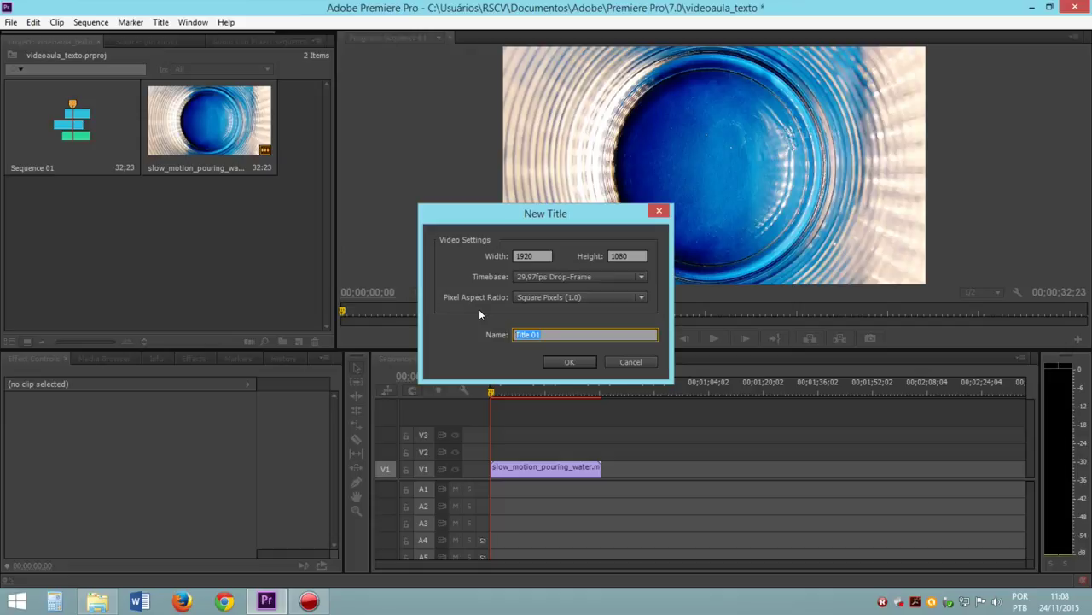
pyautogui.write('Água')
pyautogui.click(559, 363)
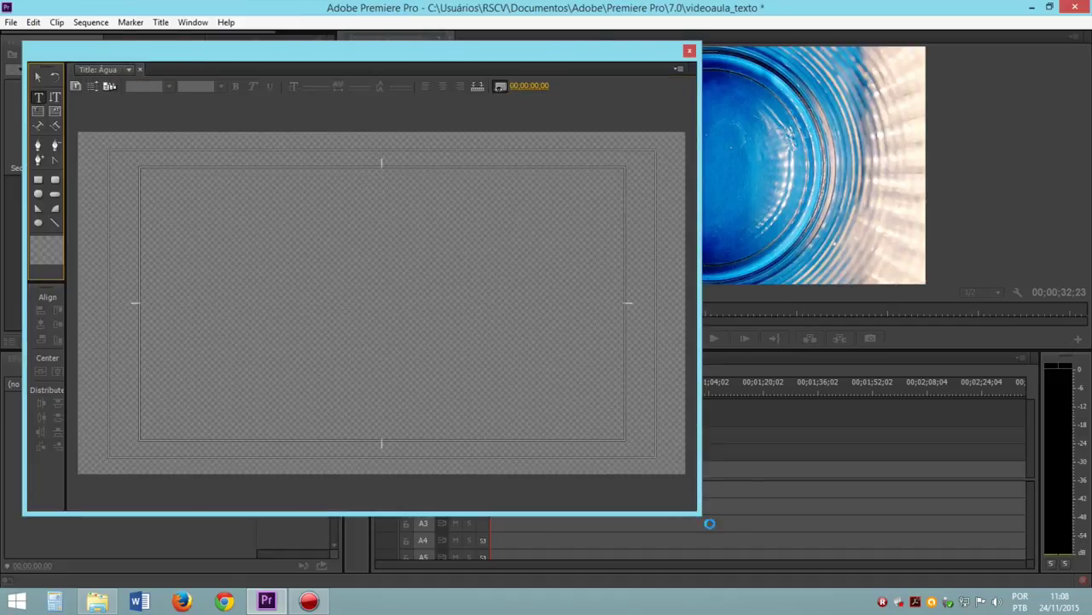
# Enlarge the Titler window, canvas and styles area, then start a text object with the Type tool.
pyautogui.moveTo(698, 512)
pyautogui.mouseDown()
pyautogui.moveTo(893, 514)
pyautogui.moveTo(937, 570)
pyautogui.mouseUp()
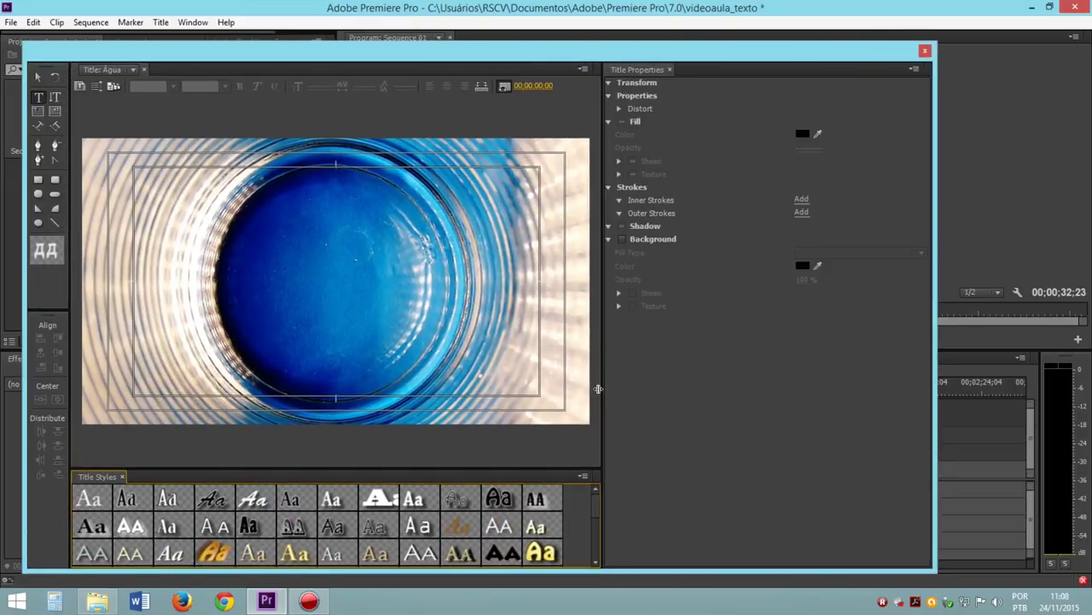
pyautogui.moveTo(598, 388); pyautogui.dragTo(684, 391)
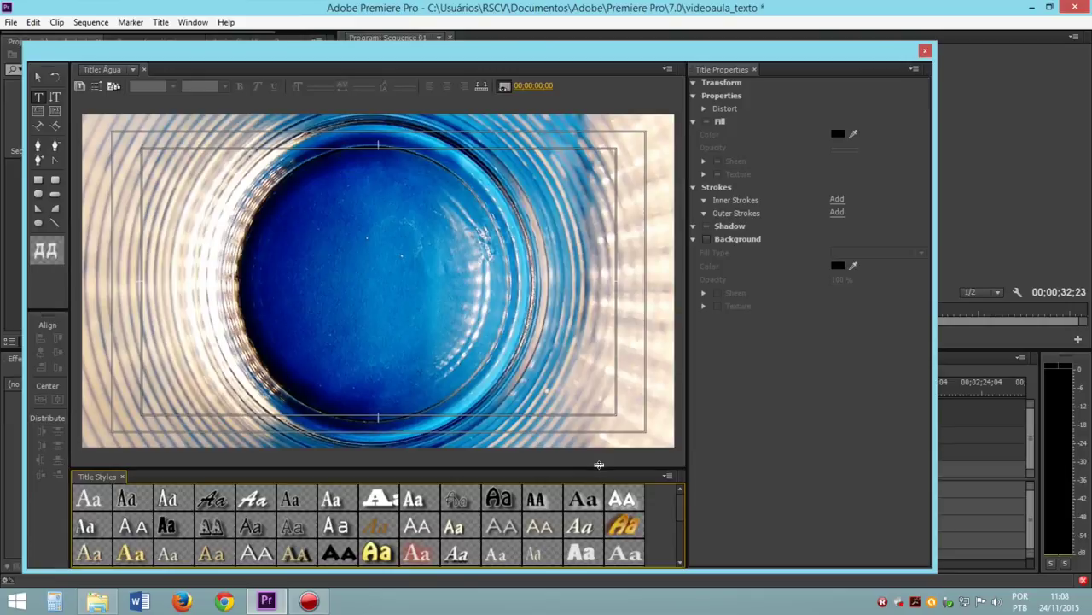
pyautogui.moveTo(599, 464); pyautogui.dragTo(613, 395)
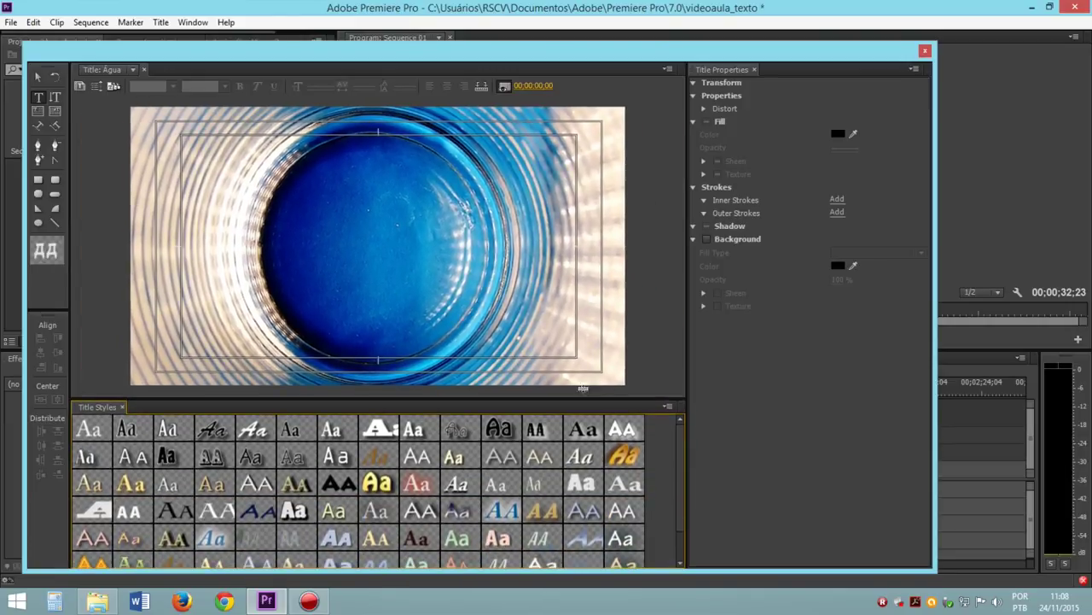
pyautogui.click(36, 96)
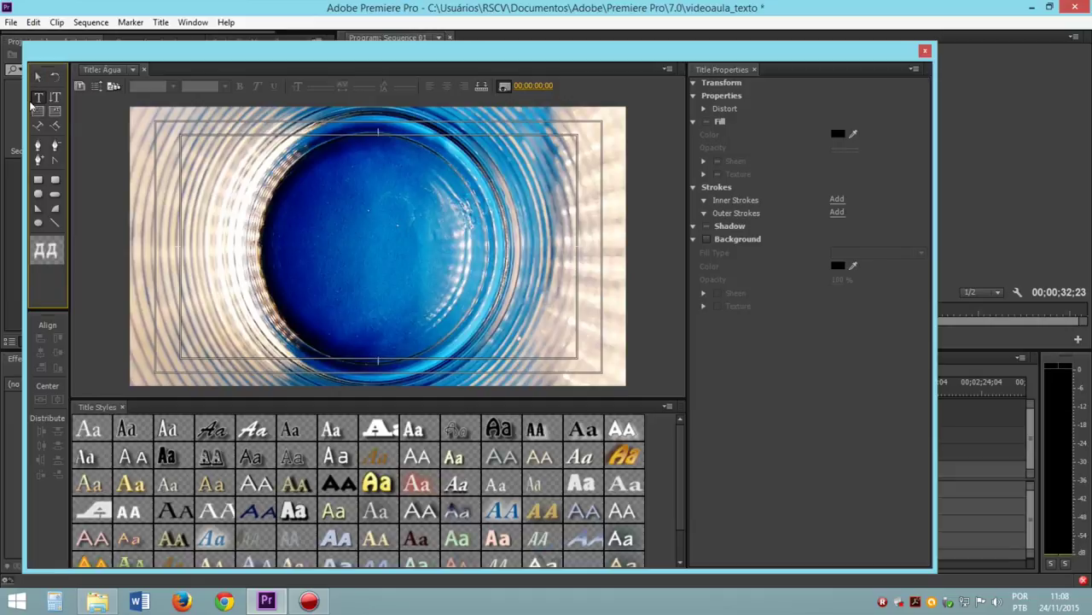
pyautogui.click(299, 237)
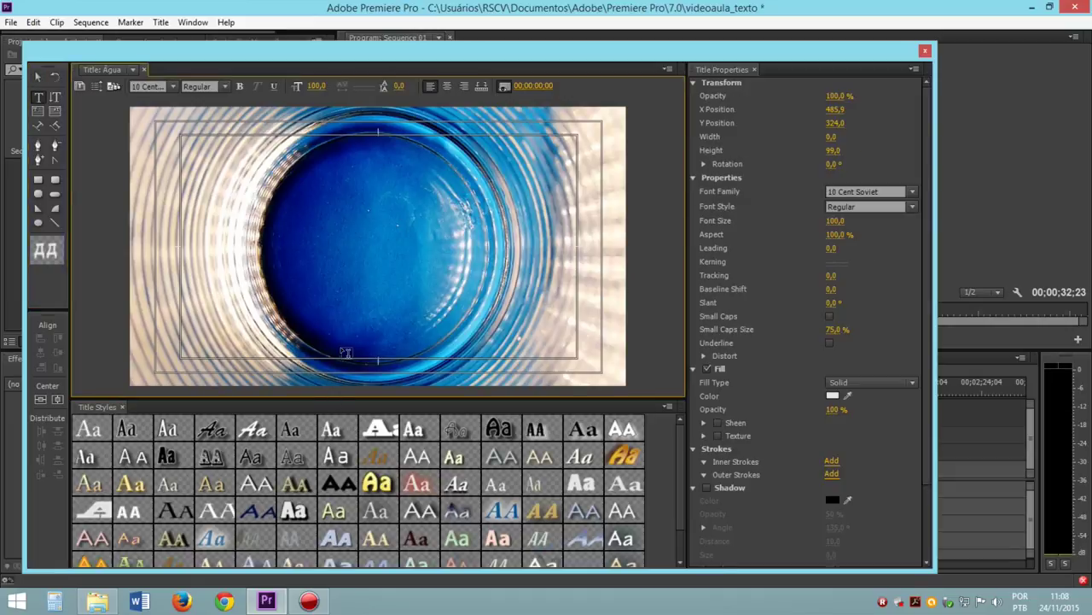
# Type 'Água' and move the text to the lower right, at X 1459,3 and Y 945,0.
pyautogui.write('Água')
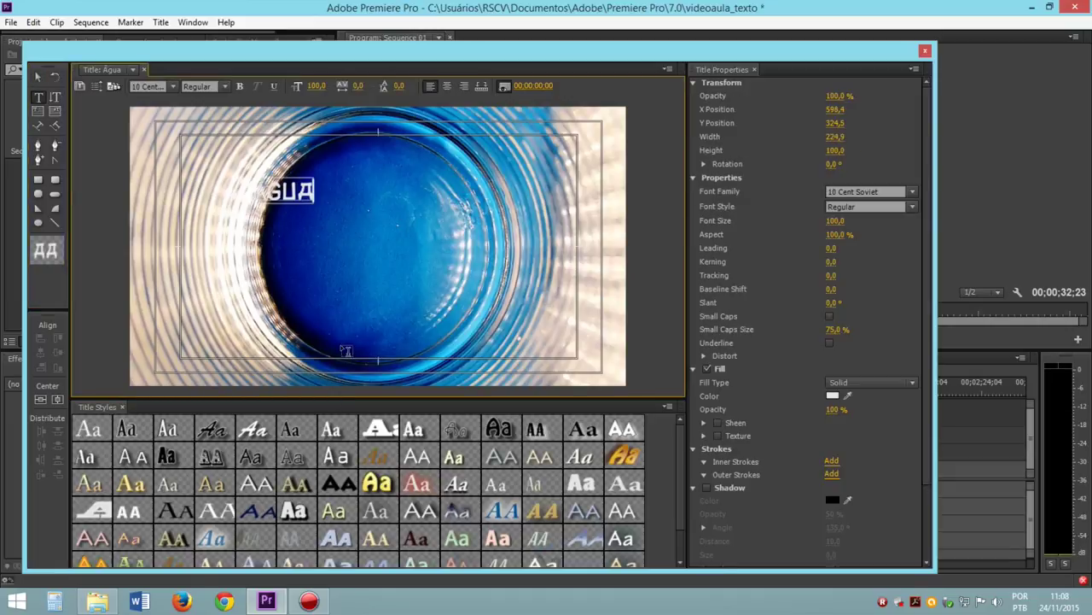
pyautogui.click(38, 78)
pyautogui.click(38, 78)
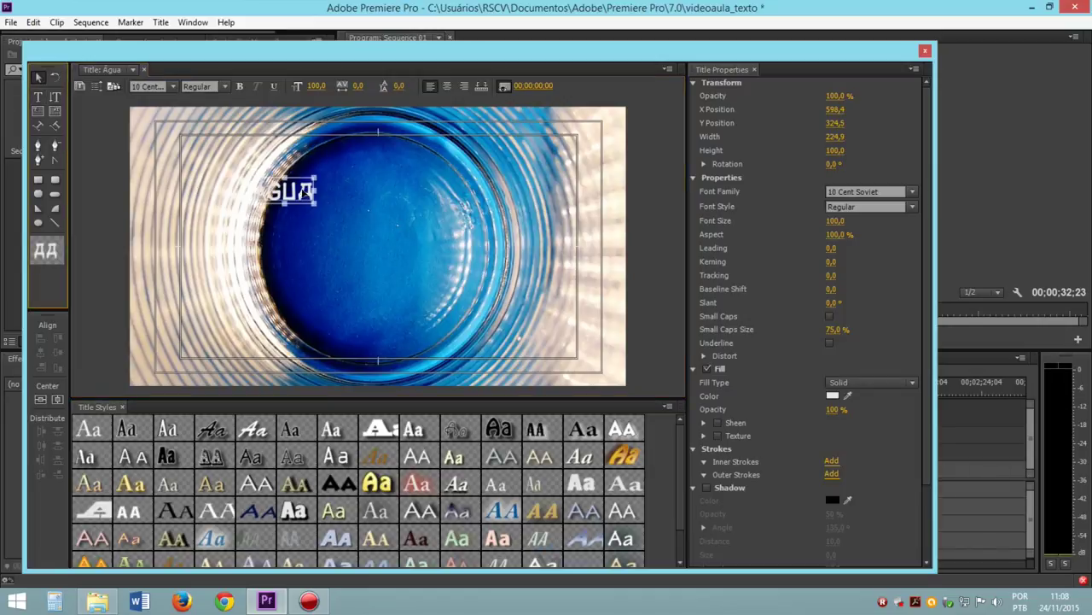
pyautogui.moveTo(303, 192); pyautogui.dragTo(470, 333)
pyautogui.moveTo(442, 287); pyautogui.dragTo(484, 358)
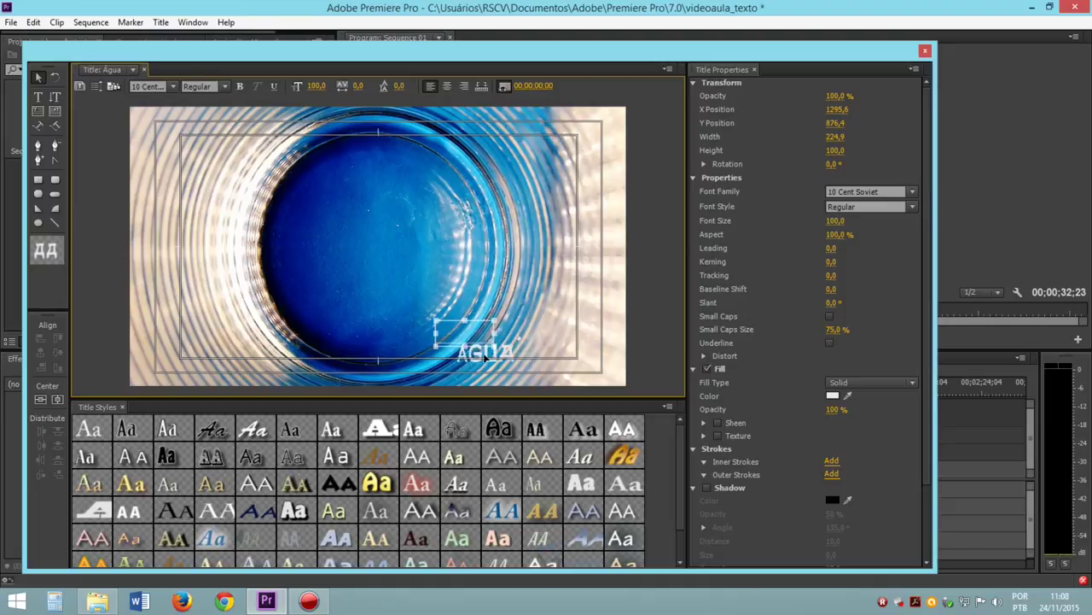
pyautogui.moveTo(484, 358); pyautogui.dragTo(508, 358)
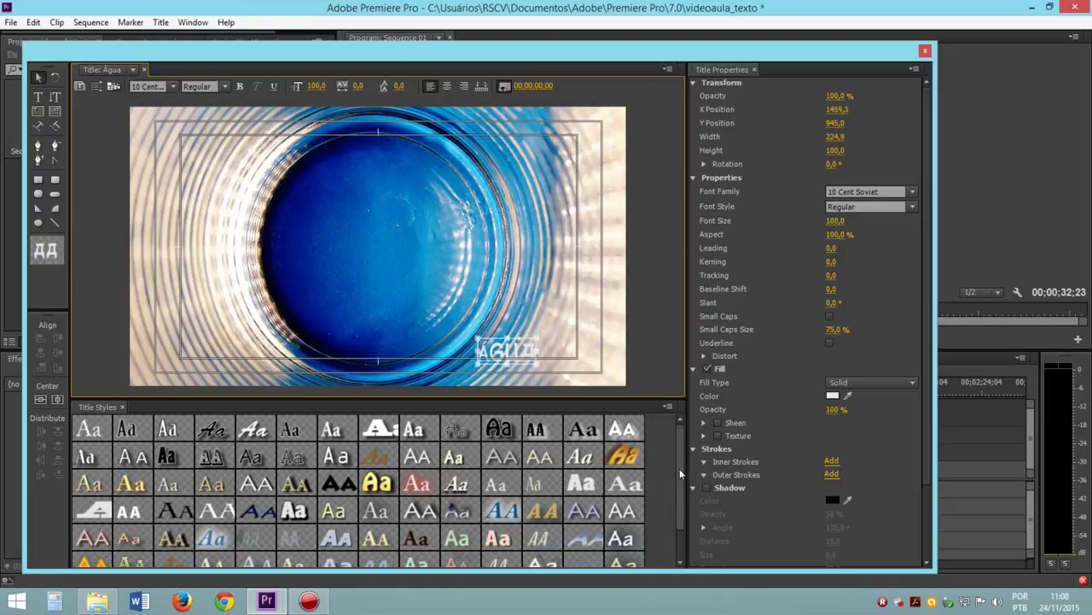
pyautogui.moveTo(680, 474); pyautogui.dragTo(681, 526)
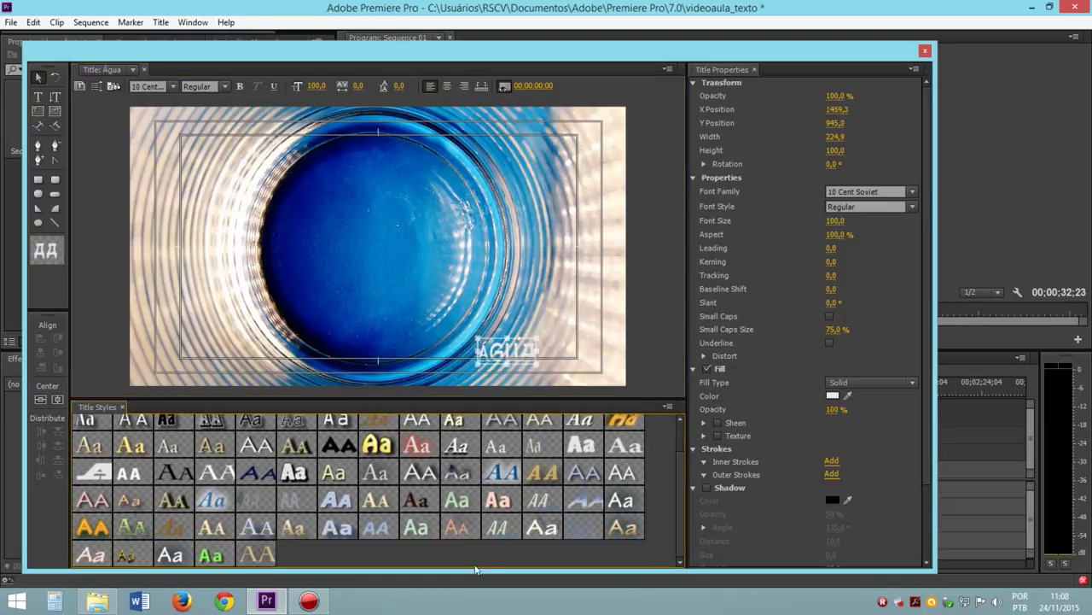
pyautogui.scroll(2, 448, 497)
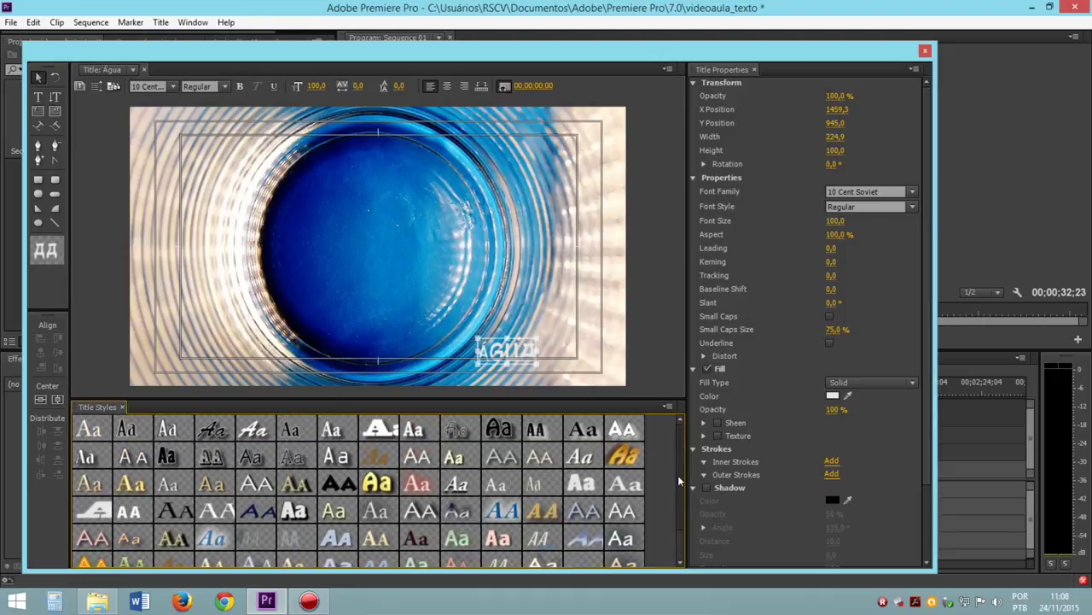
# Try several Title Styles and apply the blue italic bold small-caps Caslon style to ÁGUA.
pyautogui.scroll(-2, 448, 498)
pyautogui.click(292, 473)
pyautogui.moveTo(519, 347); pyautogui.dragTo(538, 348)
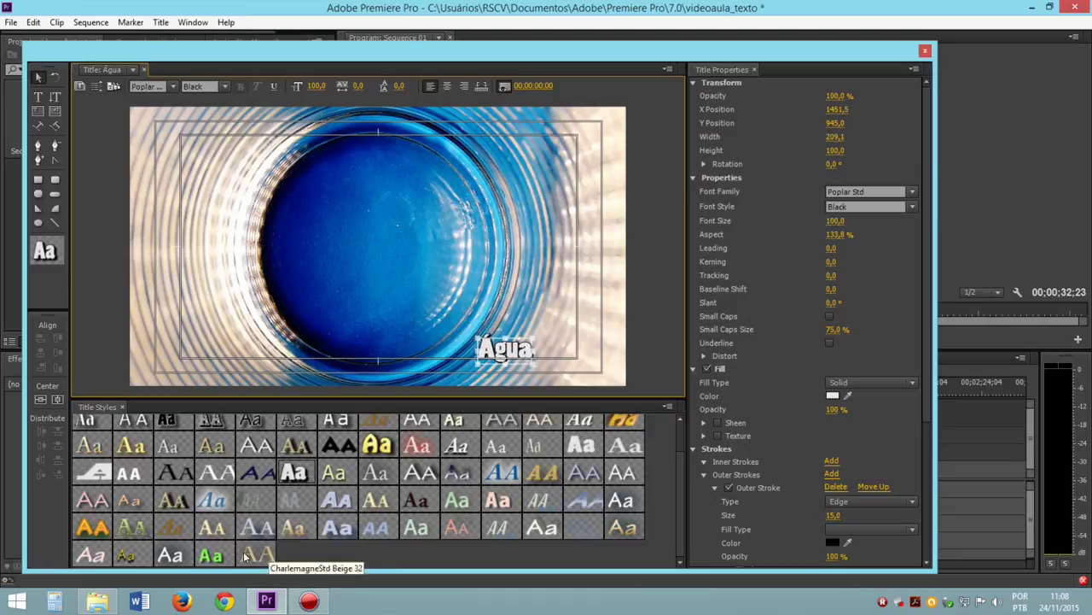
pyautogui.click(256, 528)
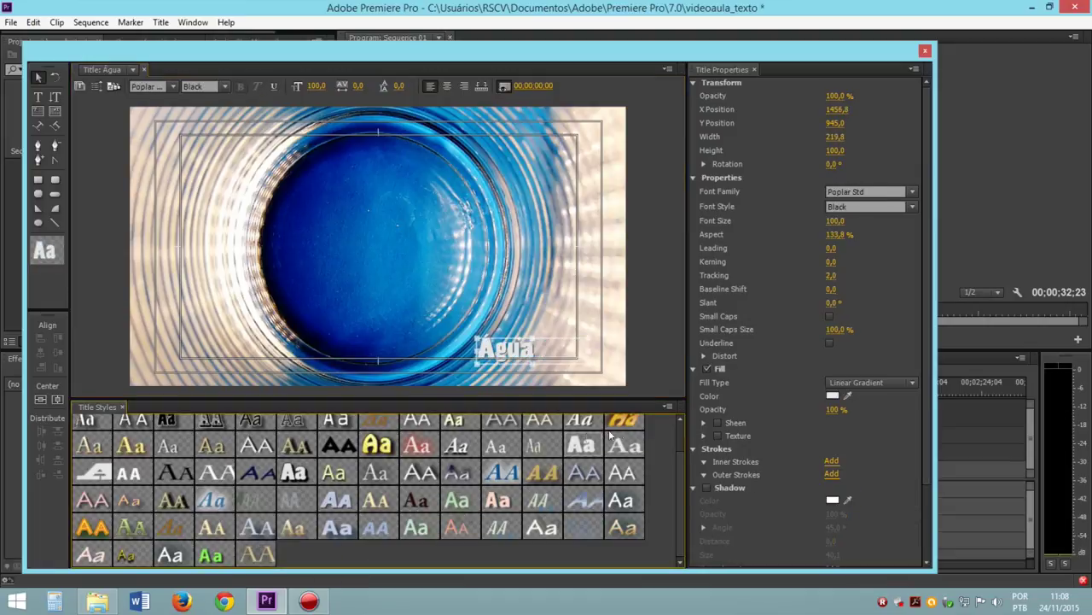
pyautogui.scroll(1, 601, 437)
pyautogui.click(622, 427)
pyautogui.click(555, 495)
pyautogui.click(498, 476)
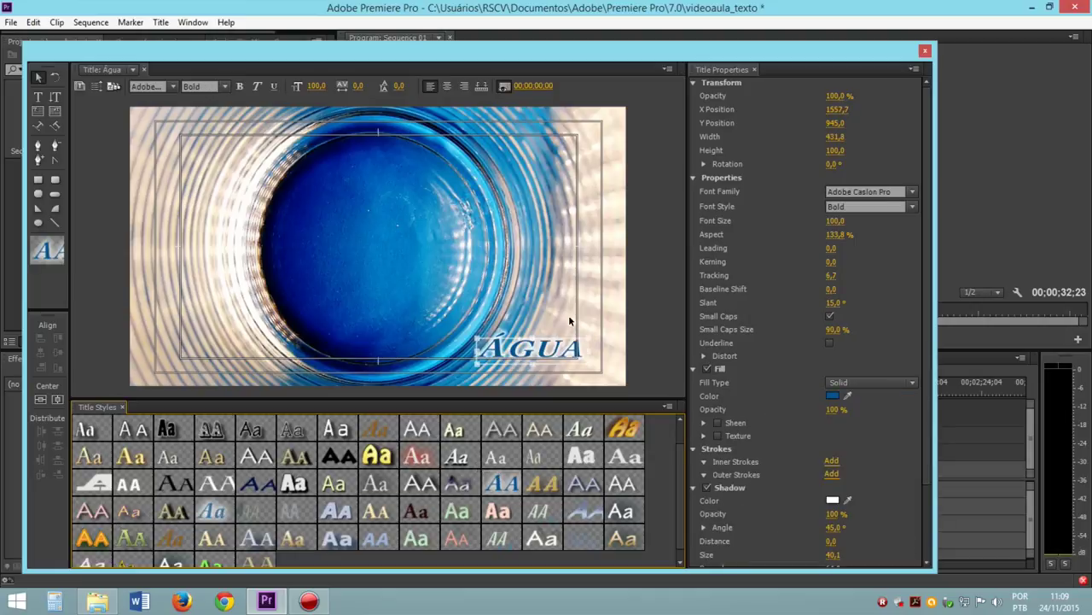
# Resize the ÁGUA text box to about size 189,8 and close the Titler.
pyautogui.moveTo(580, 350); pyautogui.dragTo(555, 350)
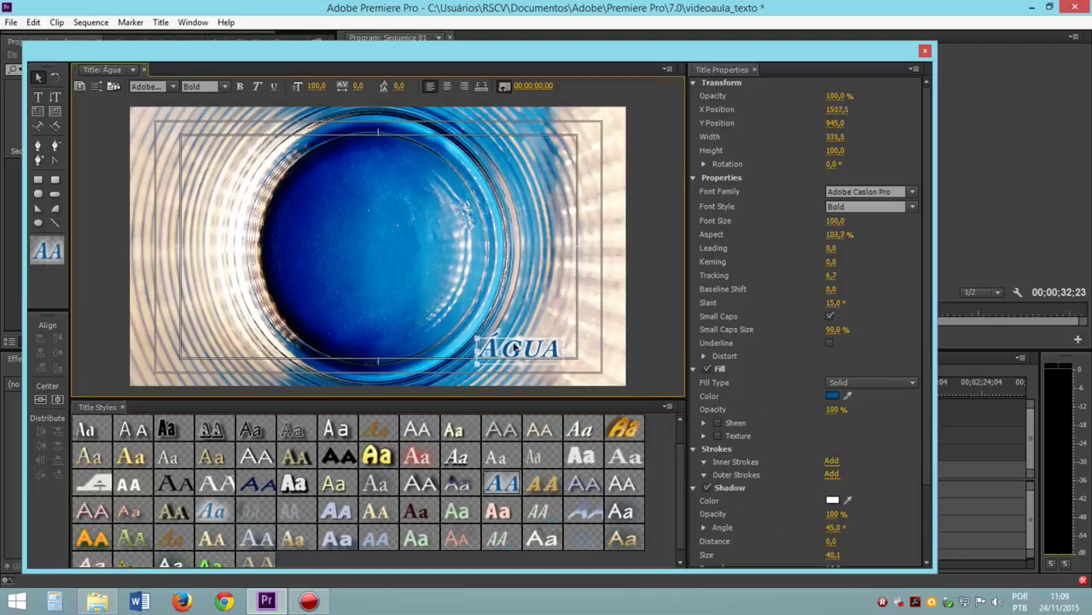
pyautogui.moveTo(475, 329); pyautogui.dragTo(416, 317)
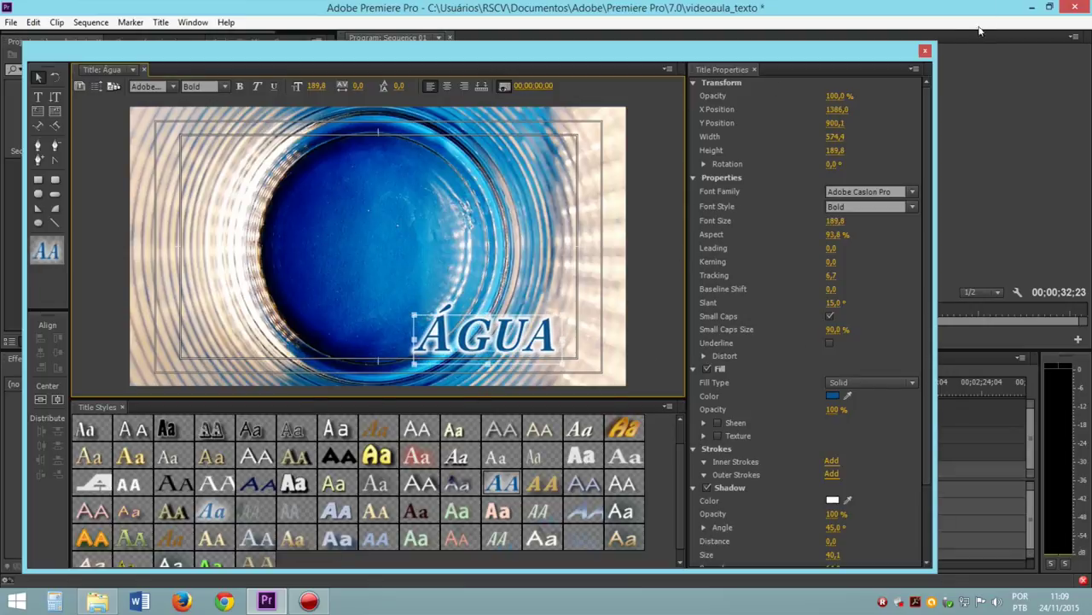
pyautogui.click(926, 52)
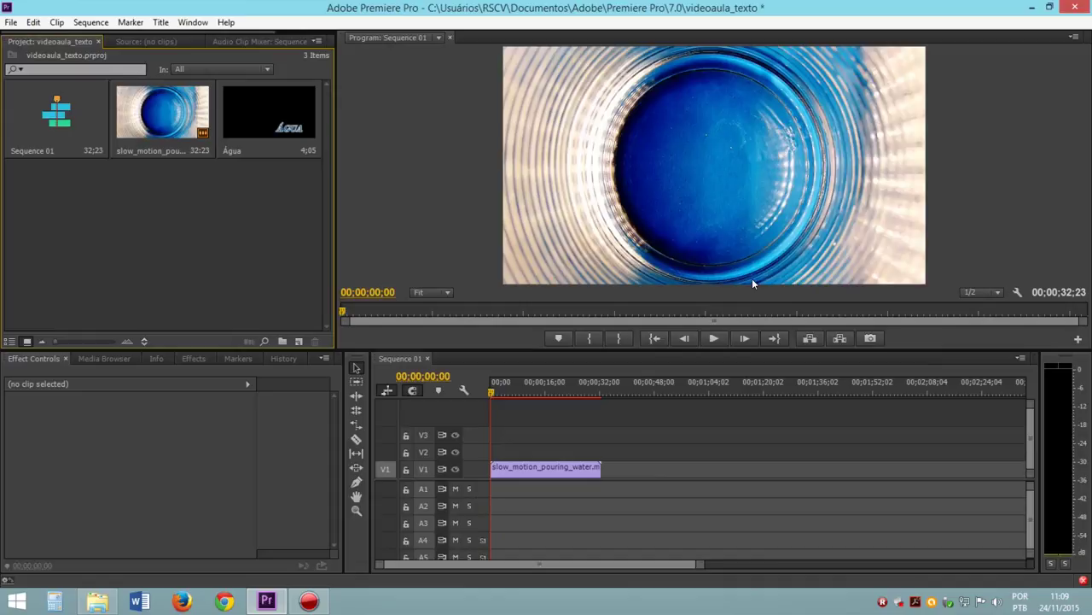
# Drop the Água title onto V2 at 00;00;00;00 above the water clip and scrub to check it.
pyautogui.click(271, 120)
pyautogui.moveTo(268, 125); pyautogui.dragTo(511, 457)
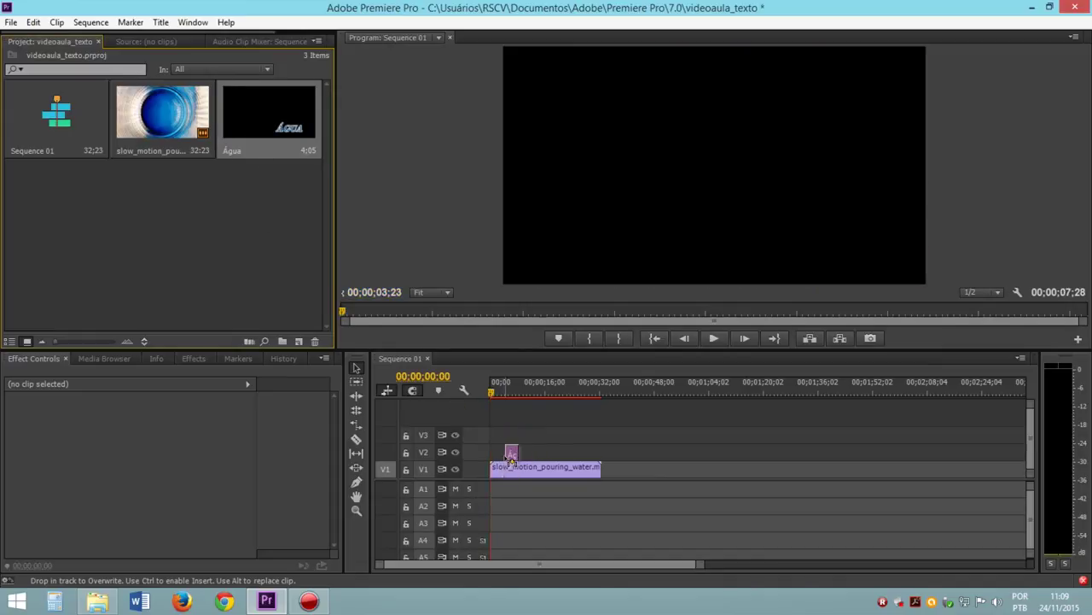
pyautogui.moveTo(510, 456); pyautogui.dragTo(508, 454)
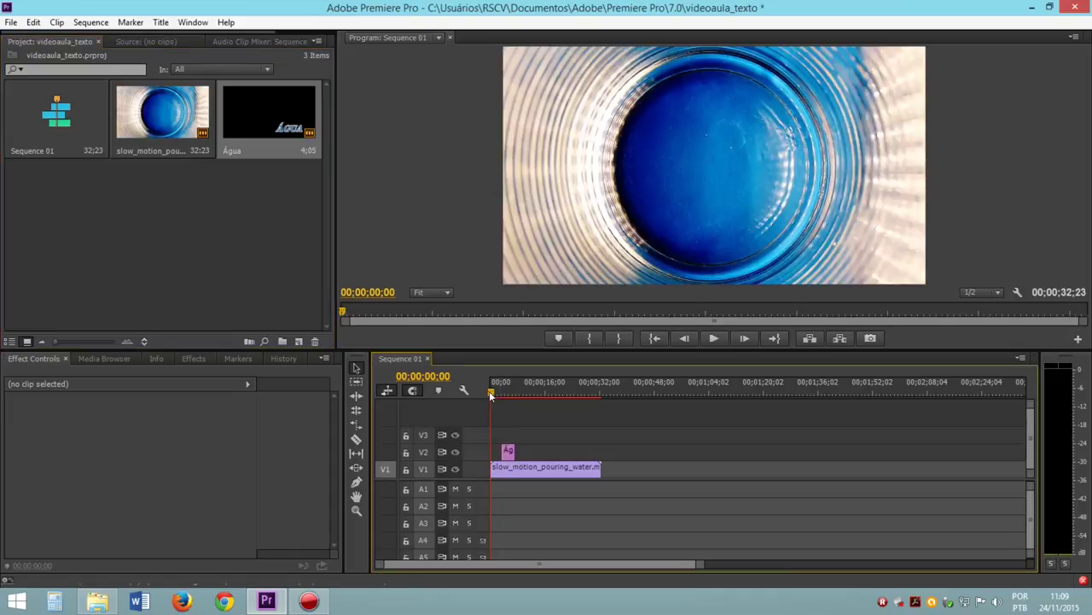
pyautogui.moveTo(491, 395); pyautogui.dragTo(501, 392)
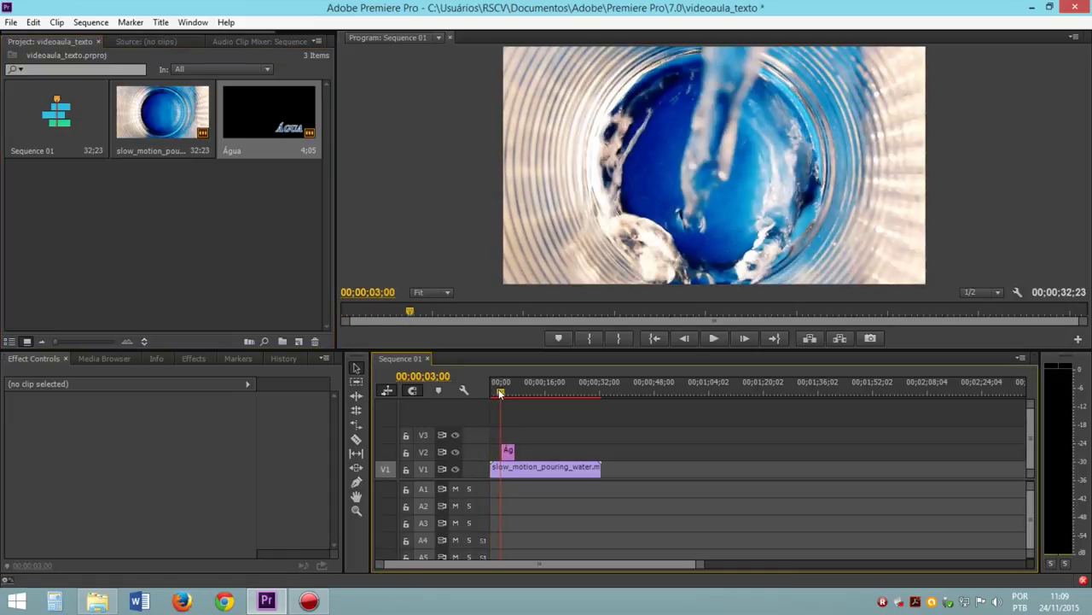
pyautogui.moveTo(501, 393); pyautogui.dragTo(490, 393)
pyautogui.click(712, 338)
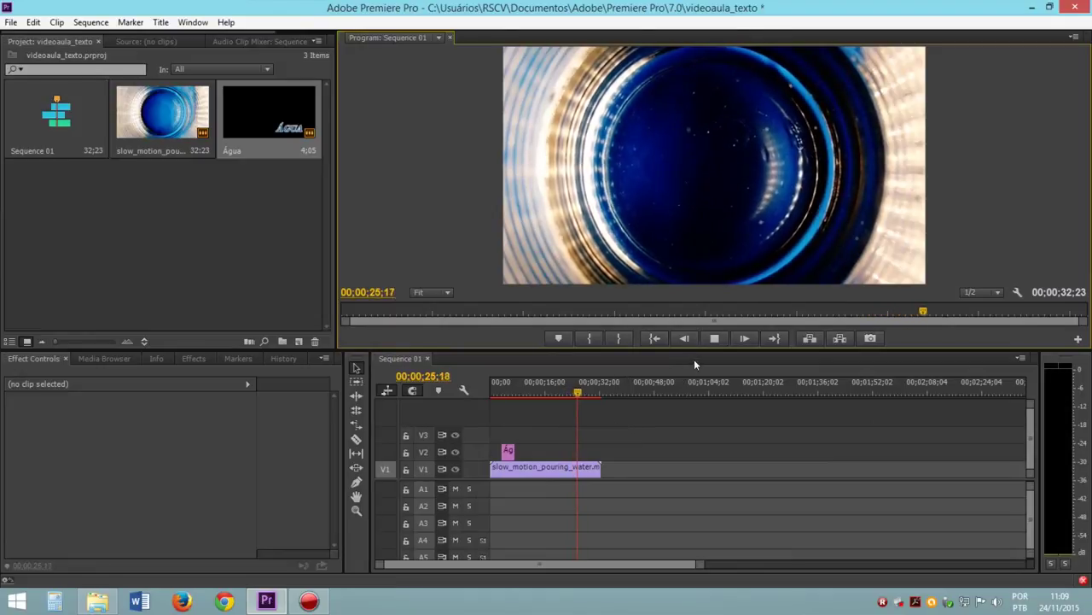
# Stop playback after previewing the water clip with the ÁGUA title overlay.
pyautogui.click(713, 337)
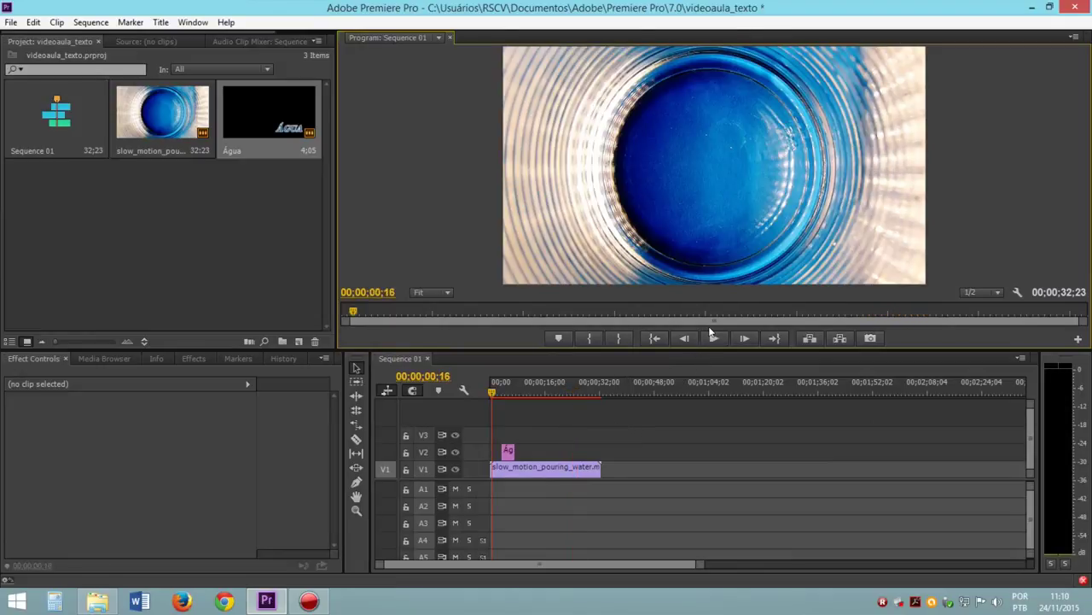